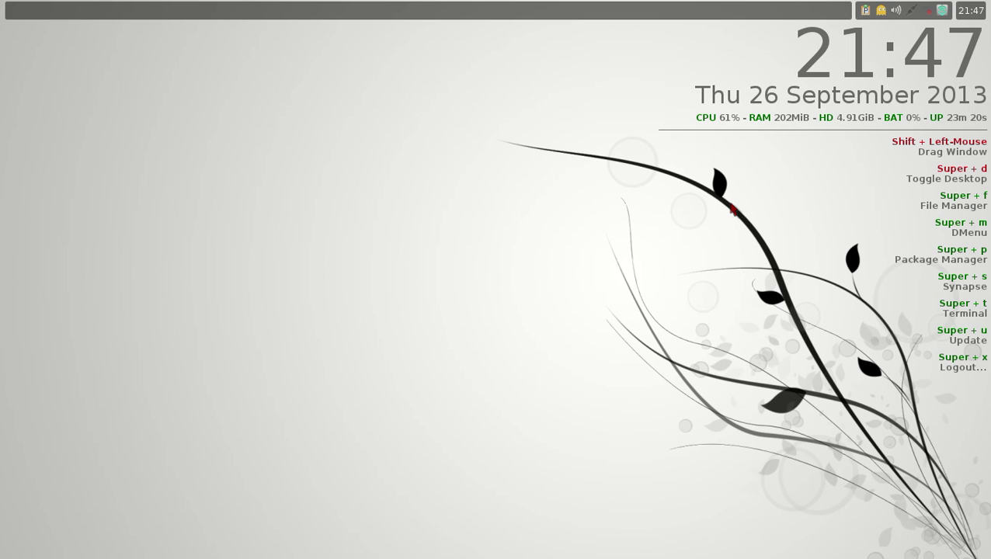
# - Search Synapse for "we", launch Manjaro Welcome to view its start page, and close it
pyautogui.press('super+s')
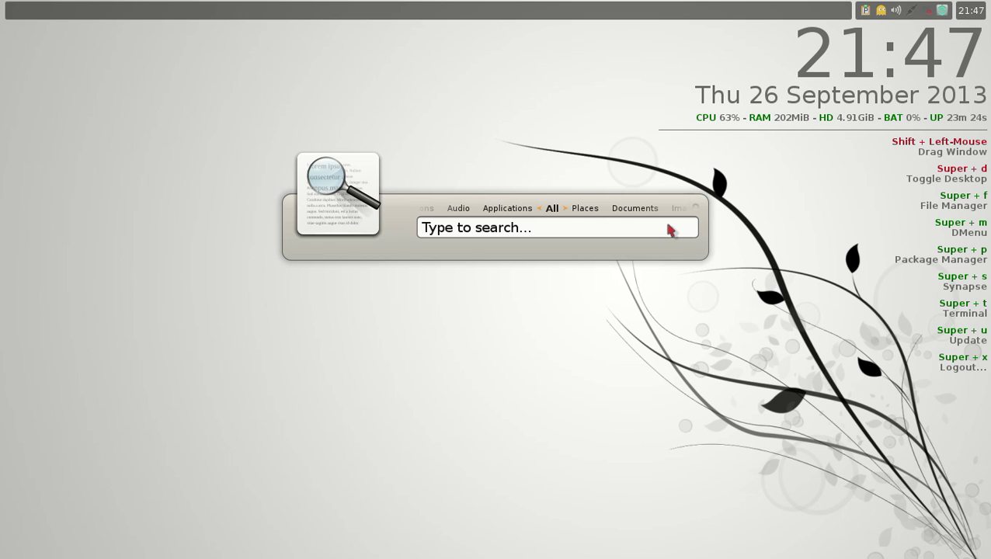
pyautogui.write('we')
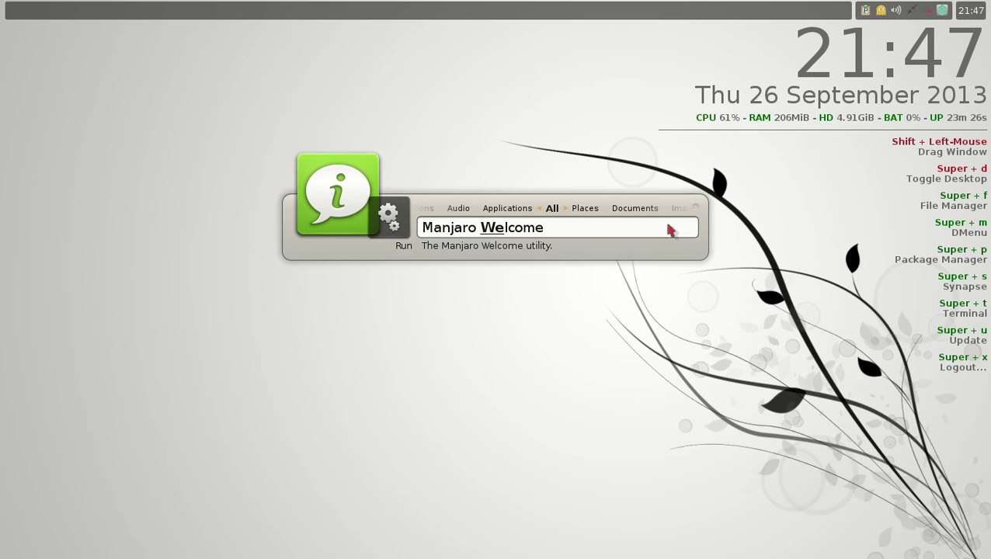
pyautogui.press('Return')
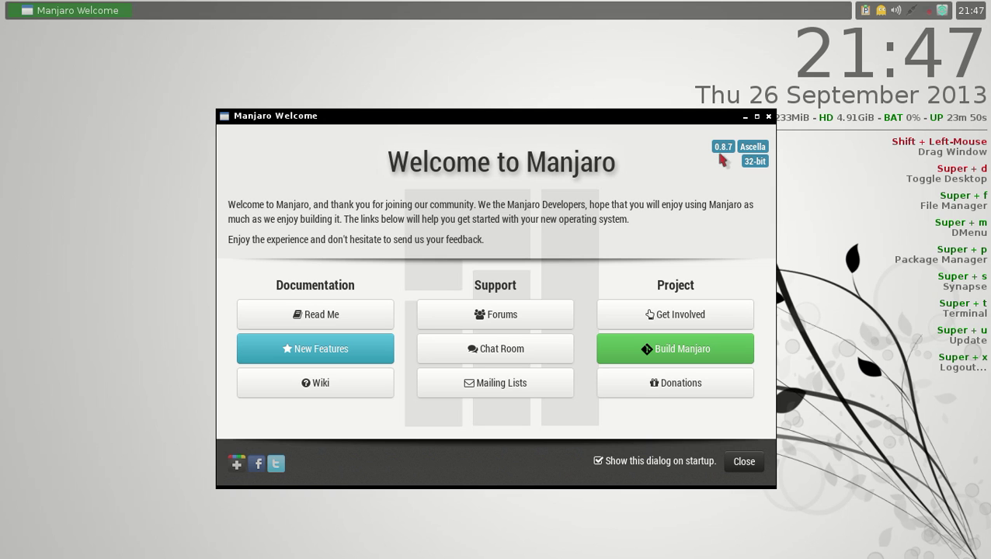
pyautogui.click(750, 458)
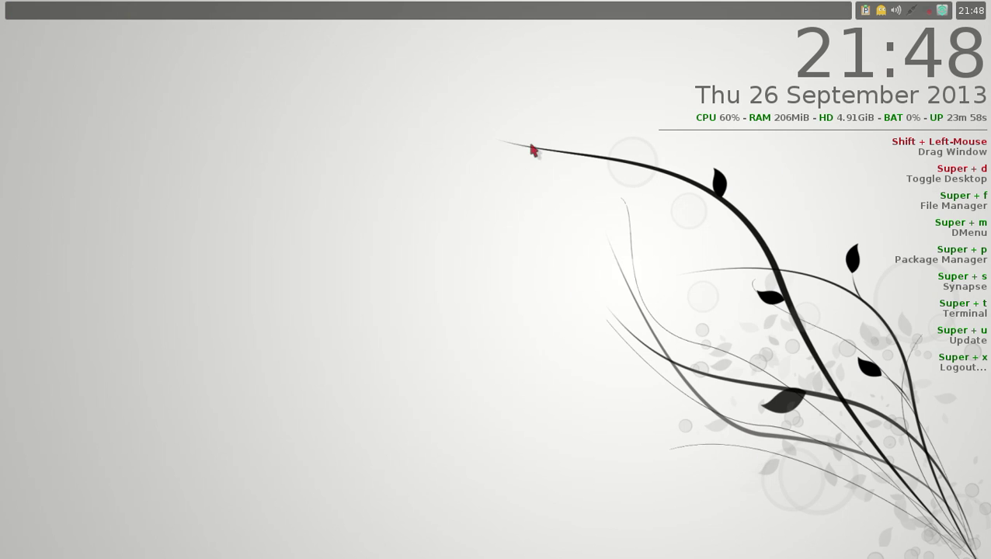
# - Look through the Multimedia applications available on the desktop and launch the Thunar file manager
pyautogui.rightClick(367, 125)
pyautogui.click(276, 132)
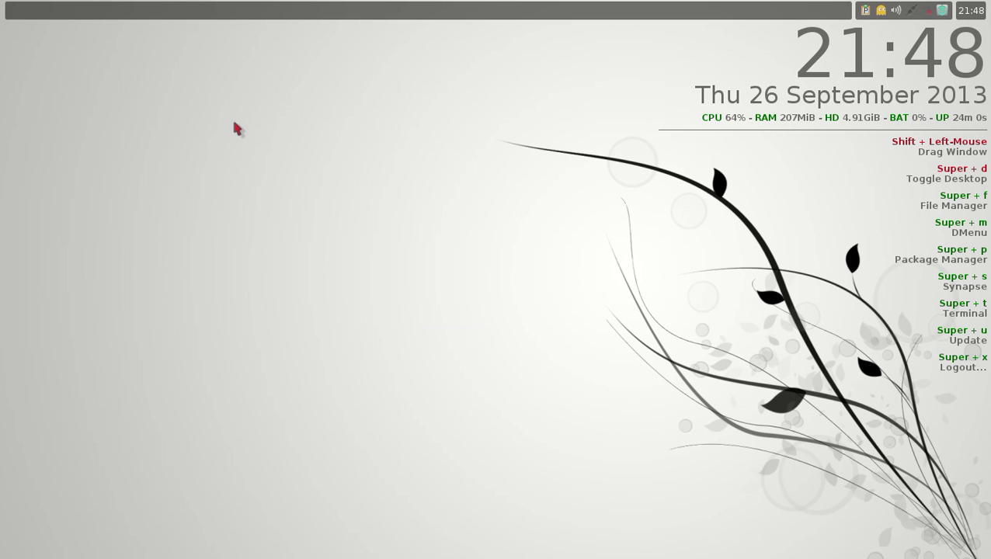
pyautogui.rightClick(233, 121)
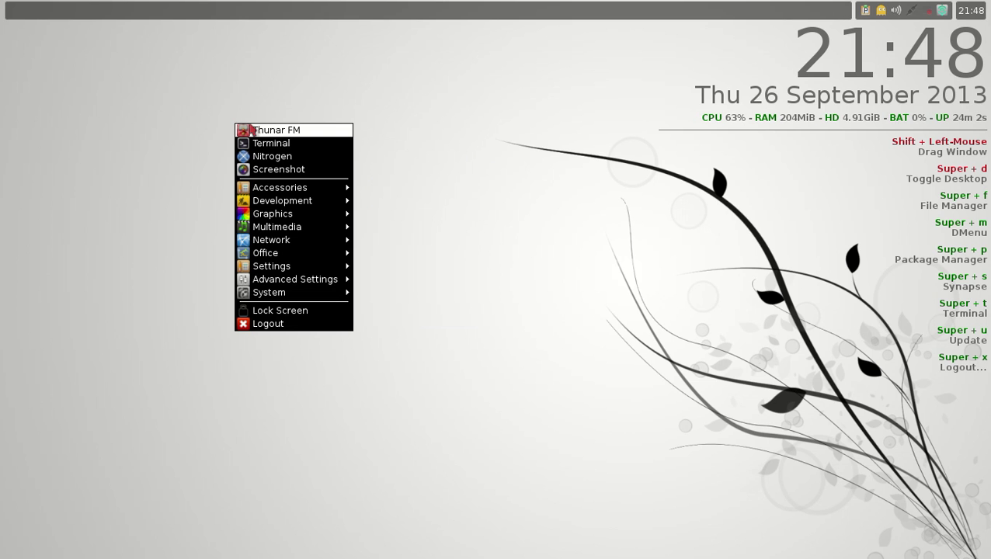
pyautogui.moveTo(277, 202)
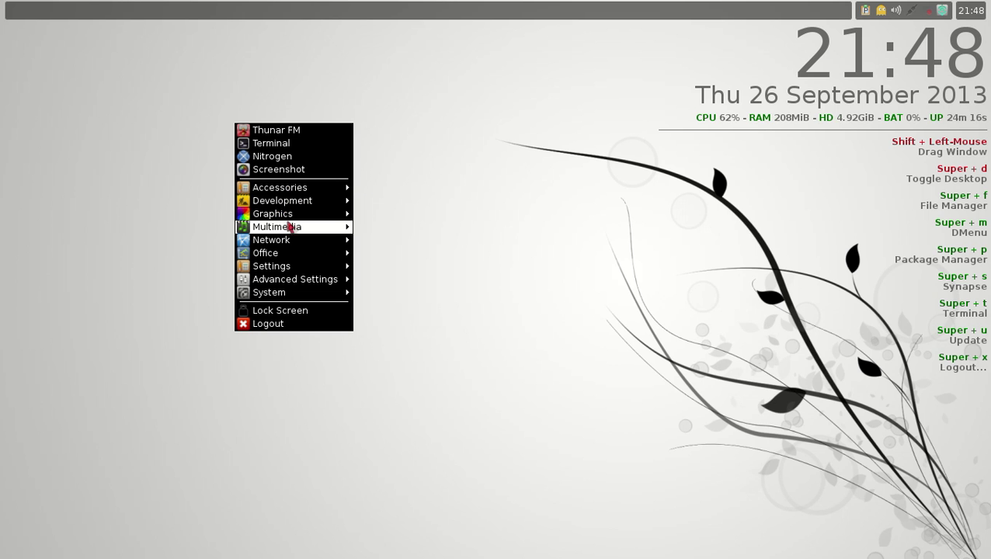
pyautogui.moveTo(286, 231)
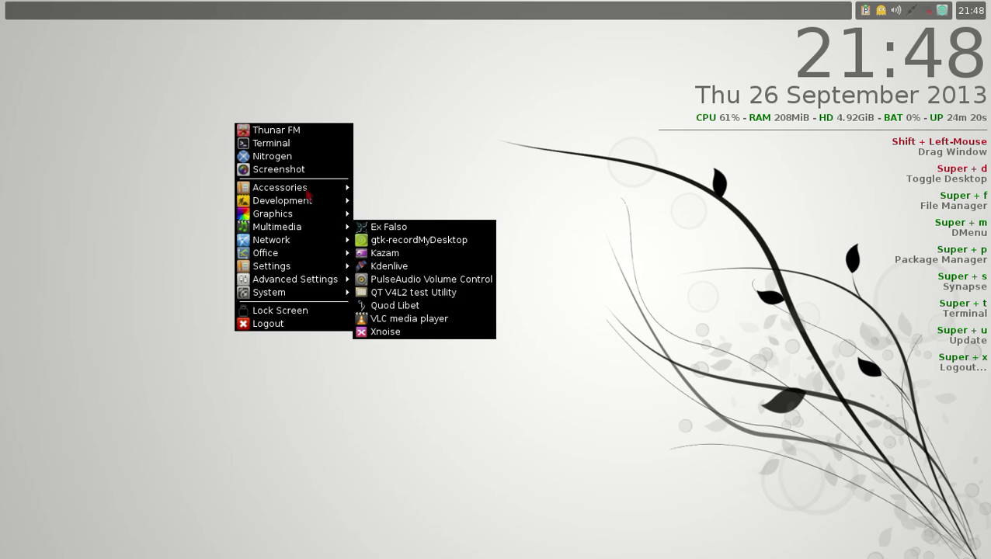
pyautogui.click(289, 130)
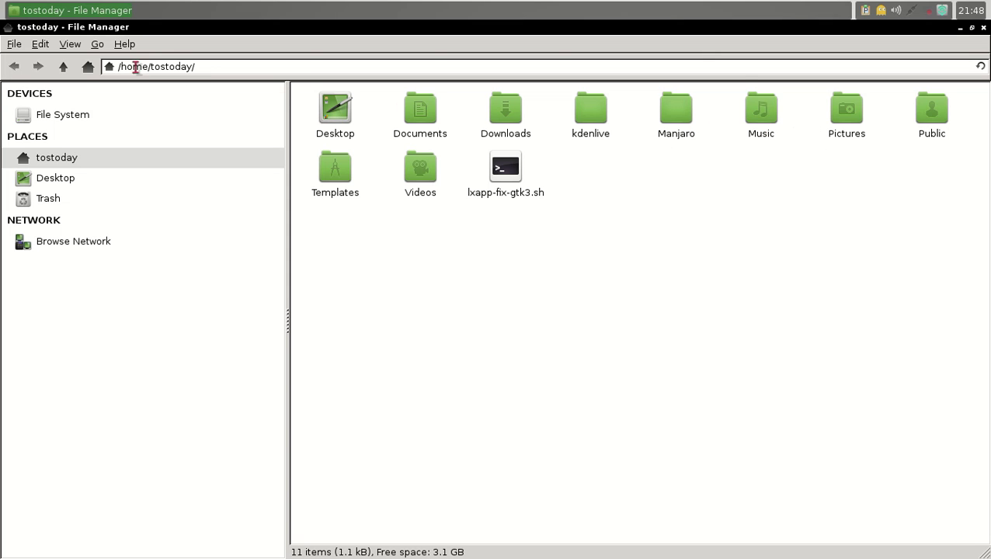
# - Show the home folder as a detailed list, change it to a compact list, and close the file manager
pyautogui.click(77, 47)
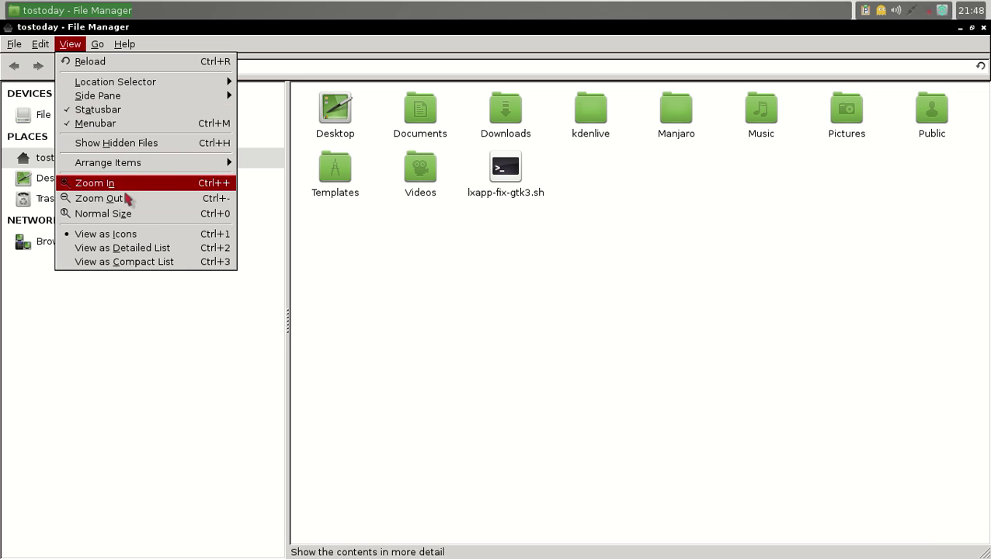
pyautogui.click(149, 250)
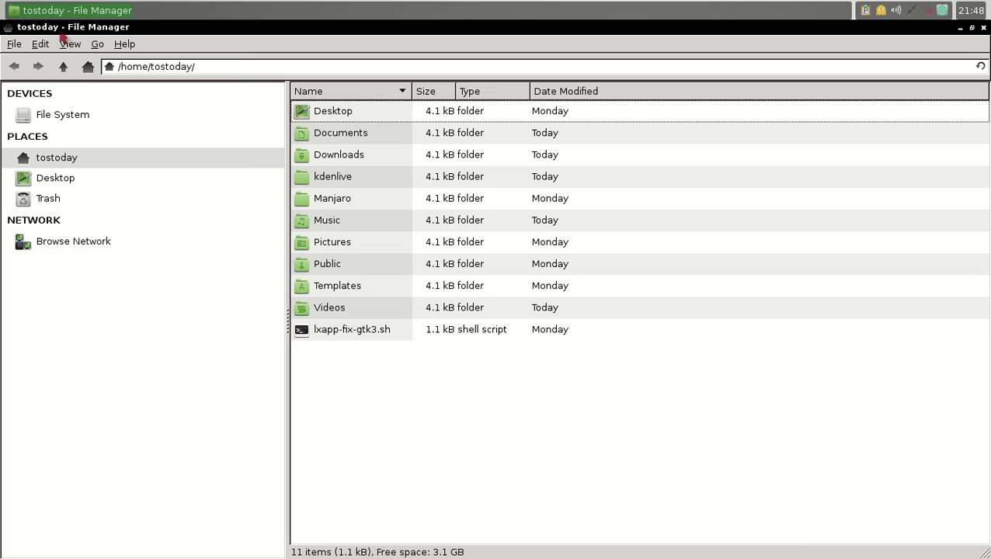
pyautogui.click(68, 44)
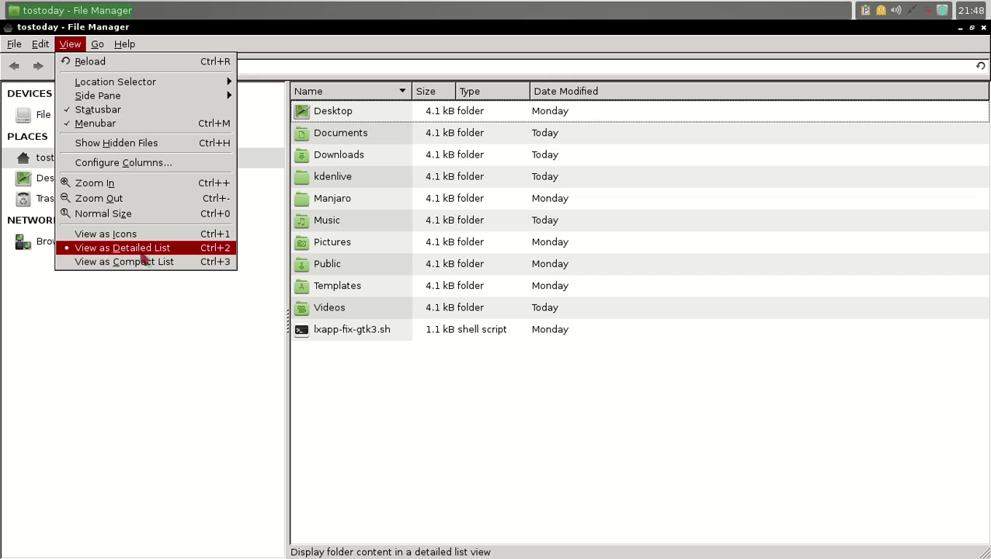
pyautogui.click(146, 264)
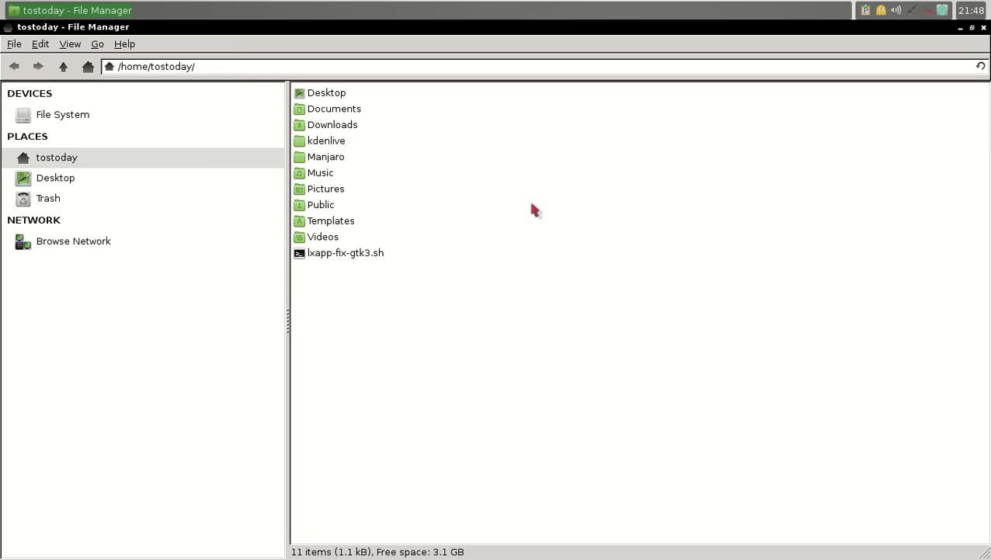
pyautogui.click(983, 28)
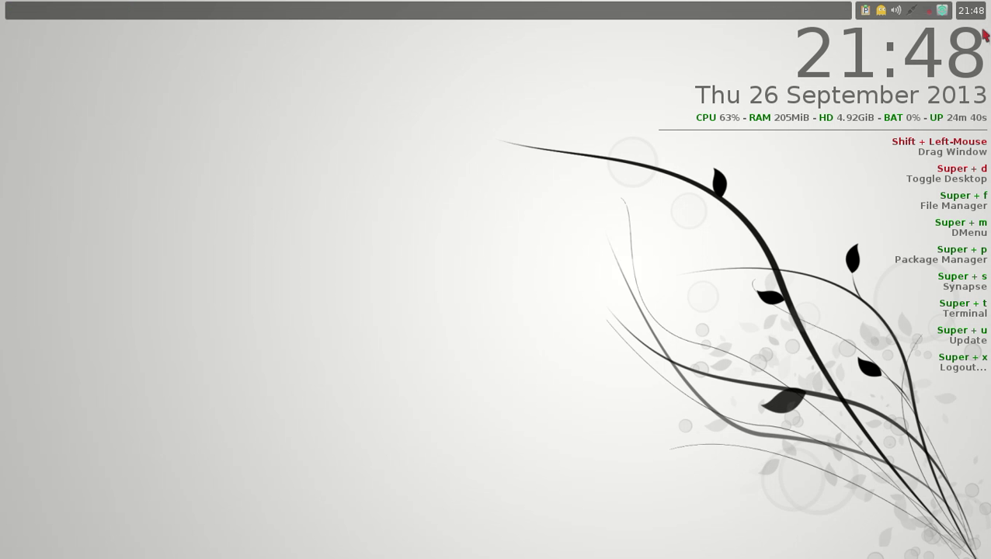
# - Launch the Terminal from the desktop to view its window, and close it
pyautogui.rightClick(314, 92)
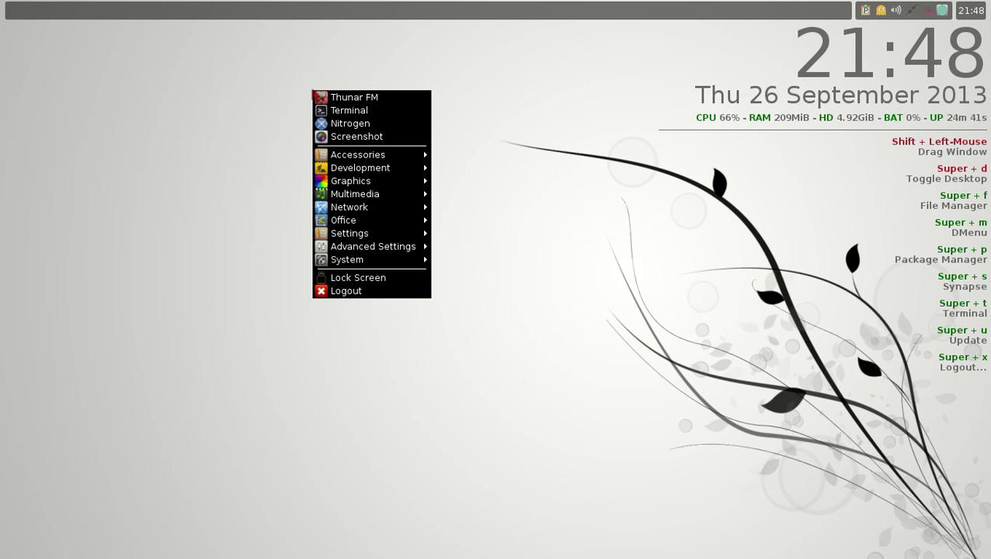
pyautogui.click(349, 113)
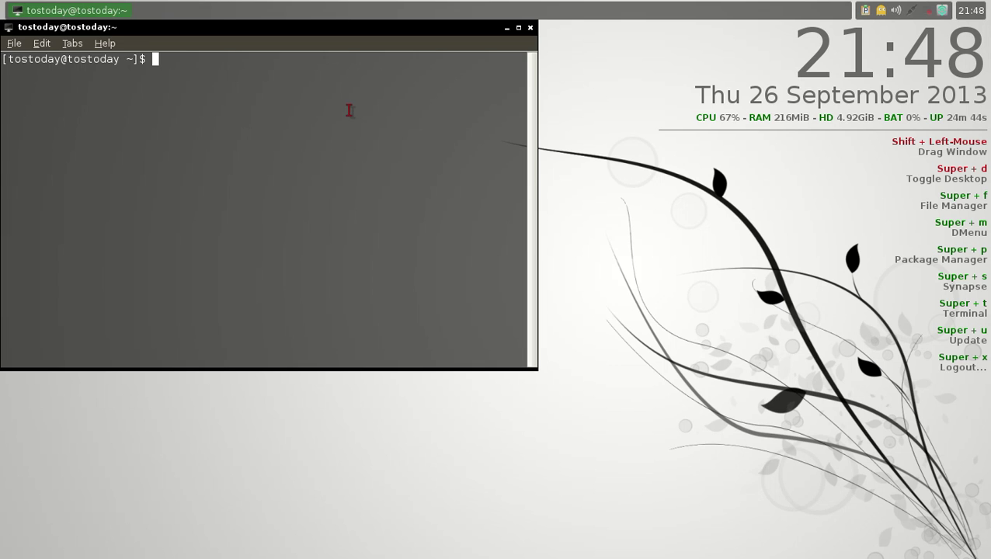
pyautogui.click(530, 27)
# - Launch Nitrogen, browse the available wallpapers, and close it without applying one
pyautogui.rightClick(296, 124)
pyautogui.click(324, 156)
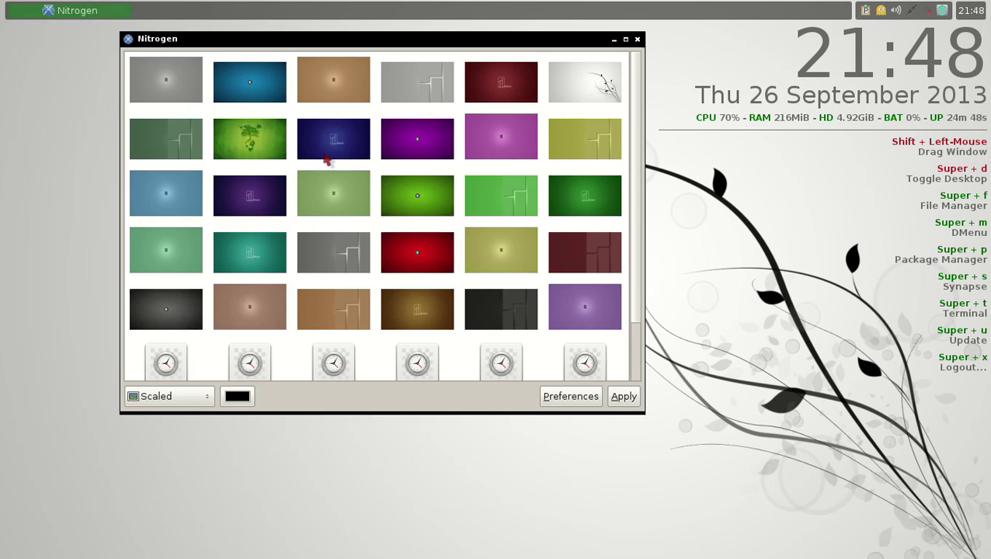
pyautogui.scroll(-1, 326, 161)
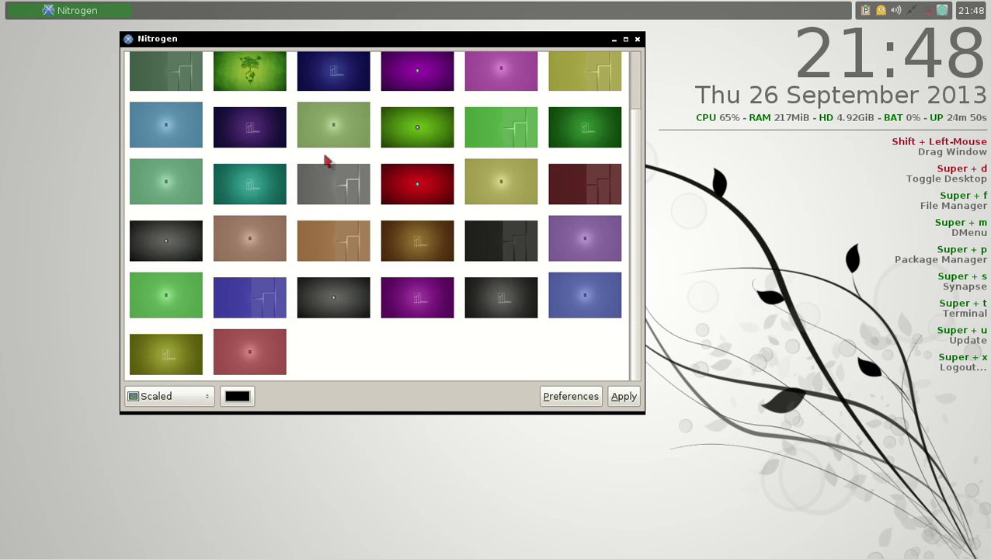
pyautogui.scroll(1, 327, 162)
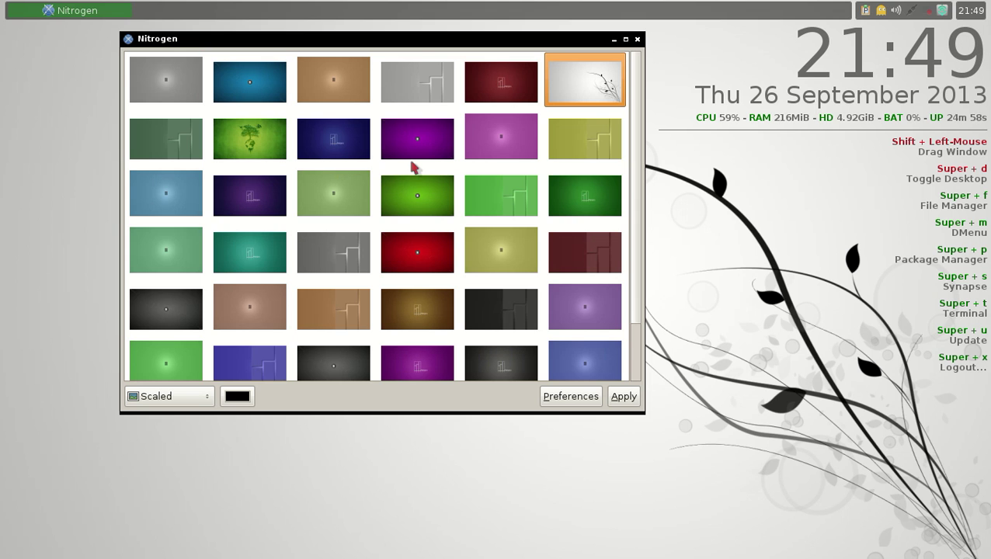
pyautogui.click(637, 40)
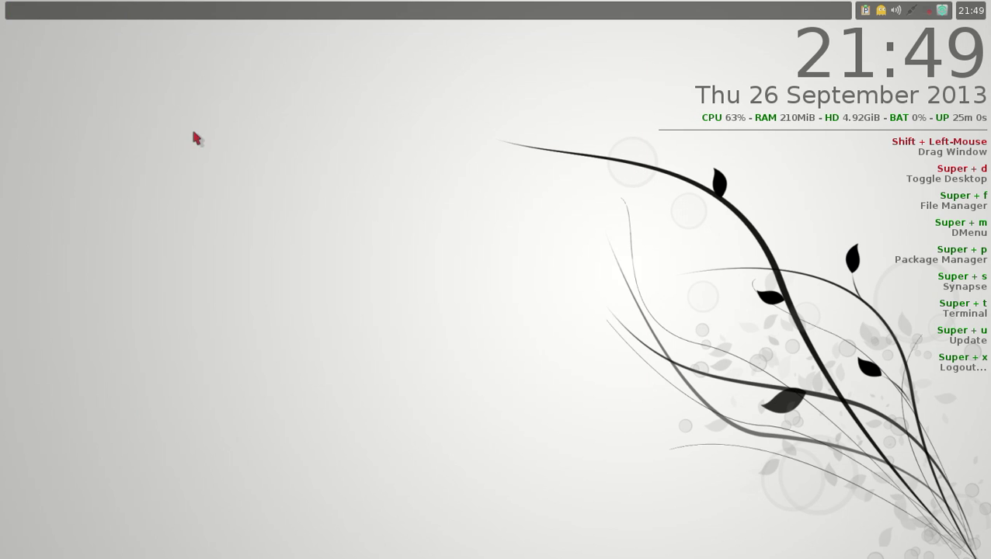
# - Launch Synapse from the Accessories applications and quit it completely
pyautogui.rightClick(194, 133)
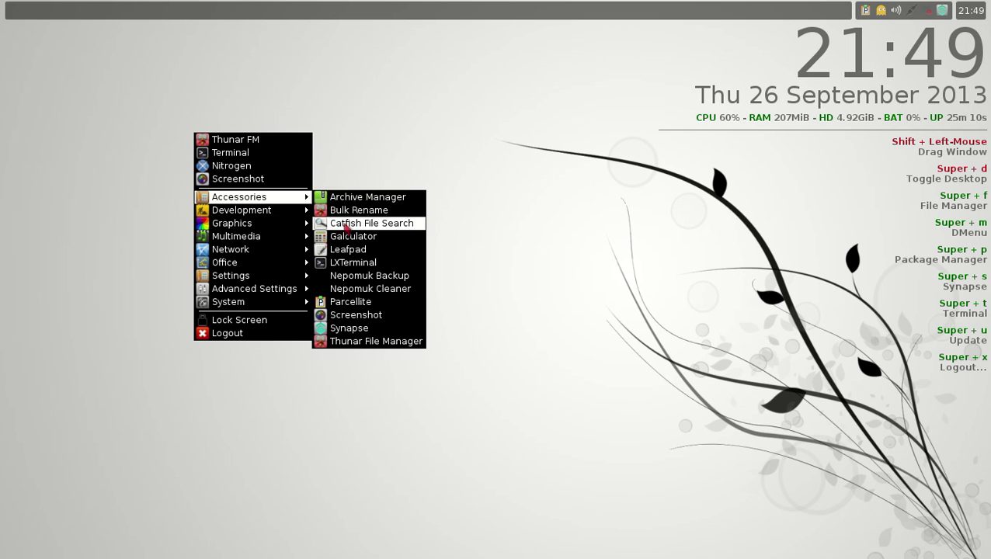
pyautogui.click(352, 329)
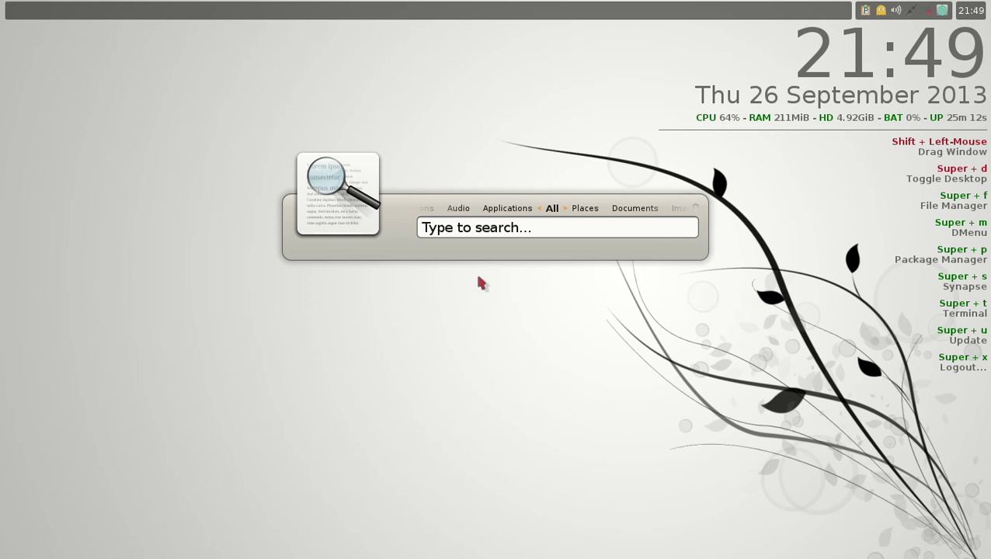
pyautogui.click(697, 210)
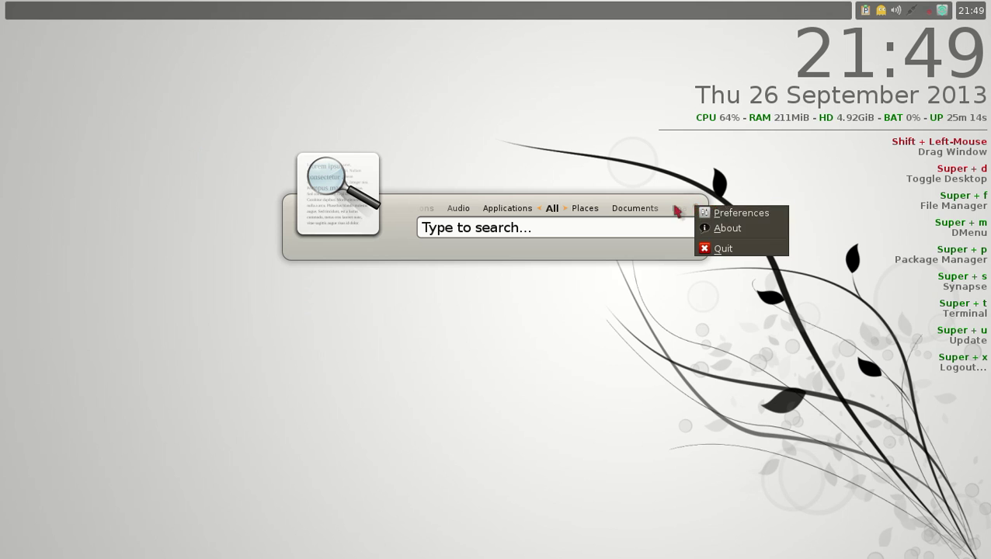
pyautogui.click(711, 250)
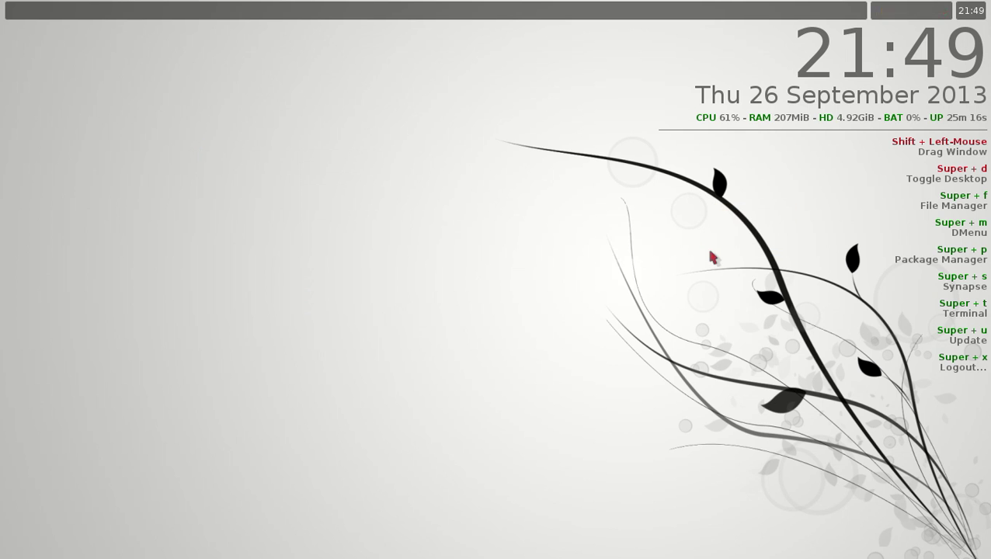
# - Look through the Multimedia and Network applications, launch Firefox to view the manjaro.org homepage, and close the browser
pyautogui.rightClick(124, 120)
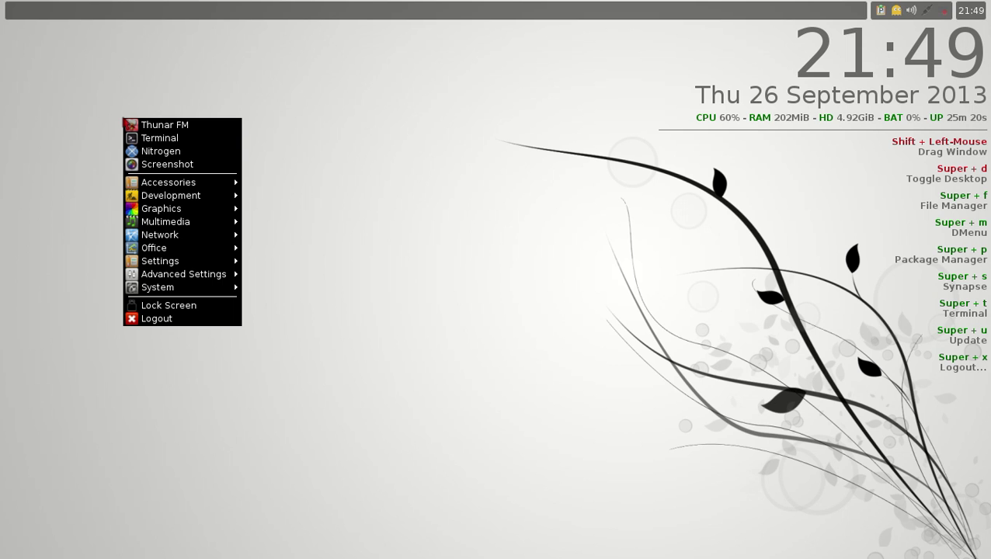
pyautogui.moveTo(184, 184)
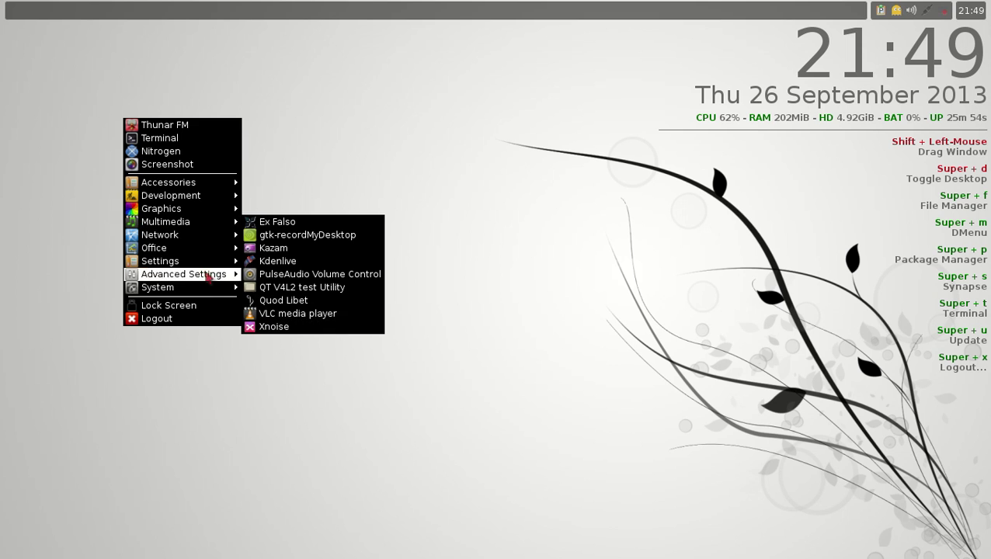
pyautogui.moveTo(190, 241)
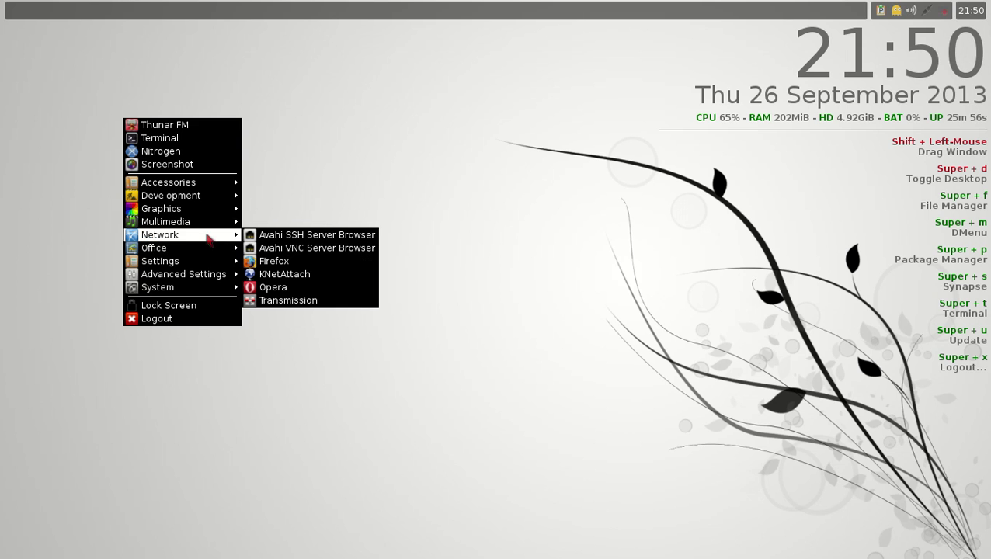
pyautogui.click(284, 261)
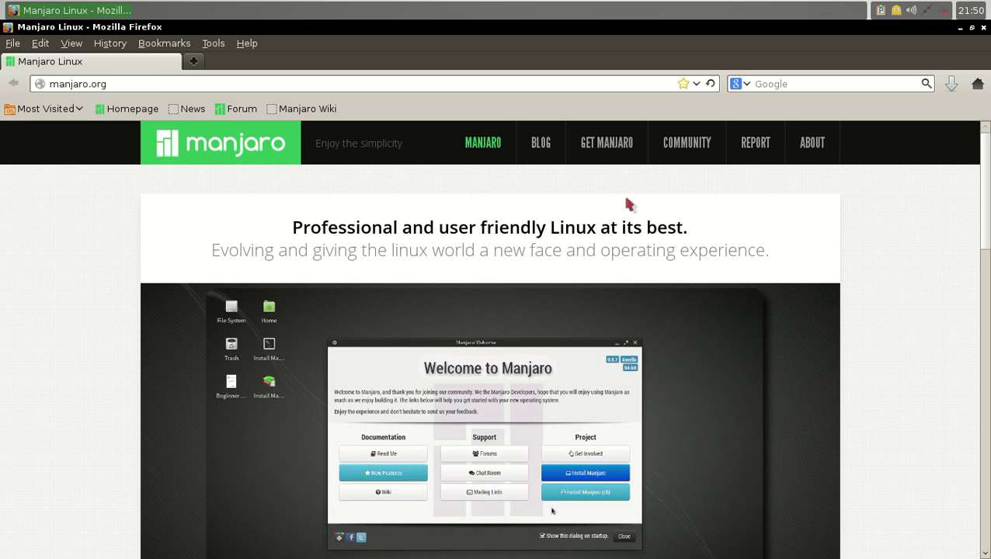
pyautogui.scroll(-4, 626, 203)
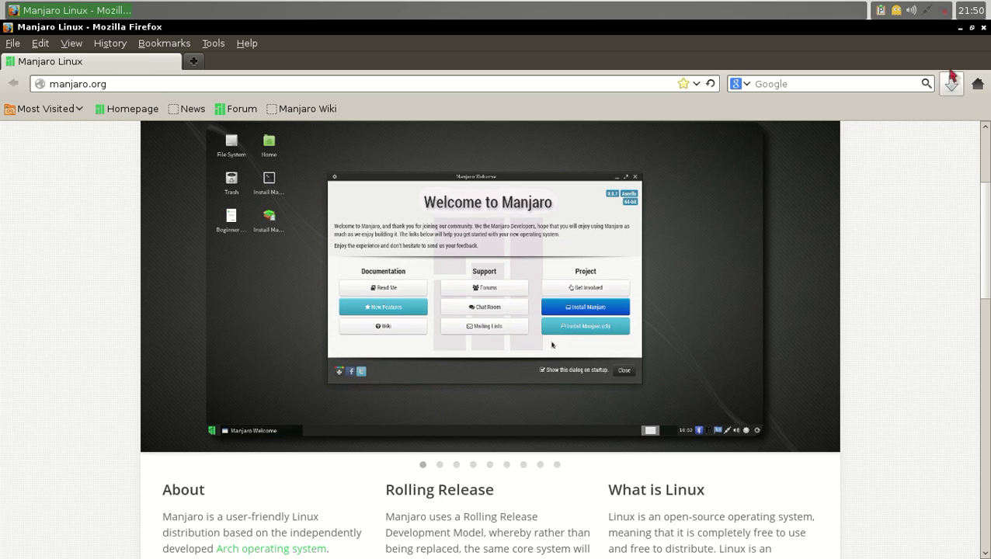
pyautogui.click(983, 28)
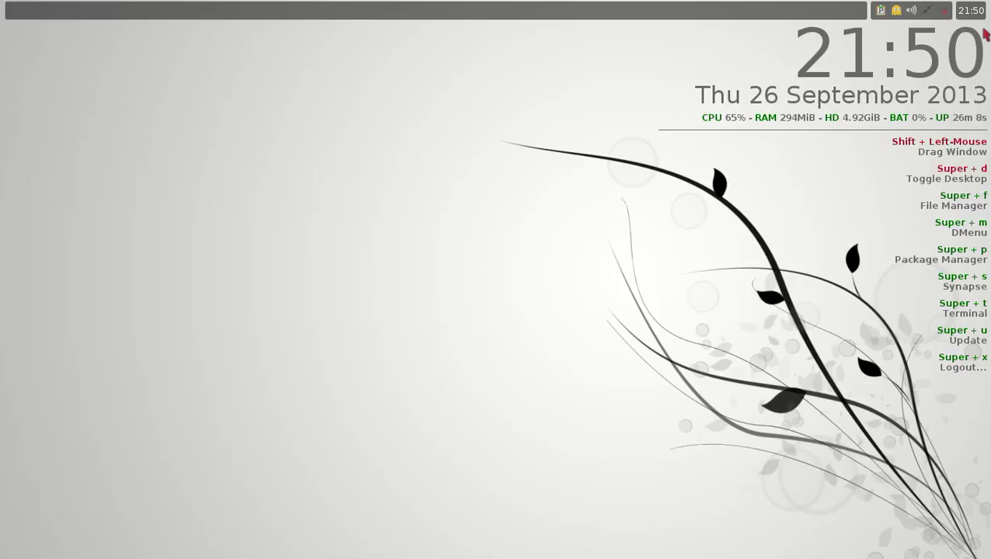
# - Look through the Multimedia, Office and Settings applications, and open Customize Look and Feel
pyautogui.rightClick(250, 159)
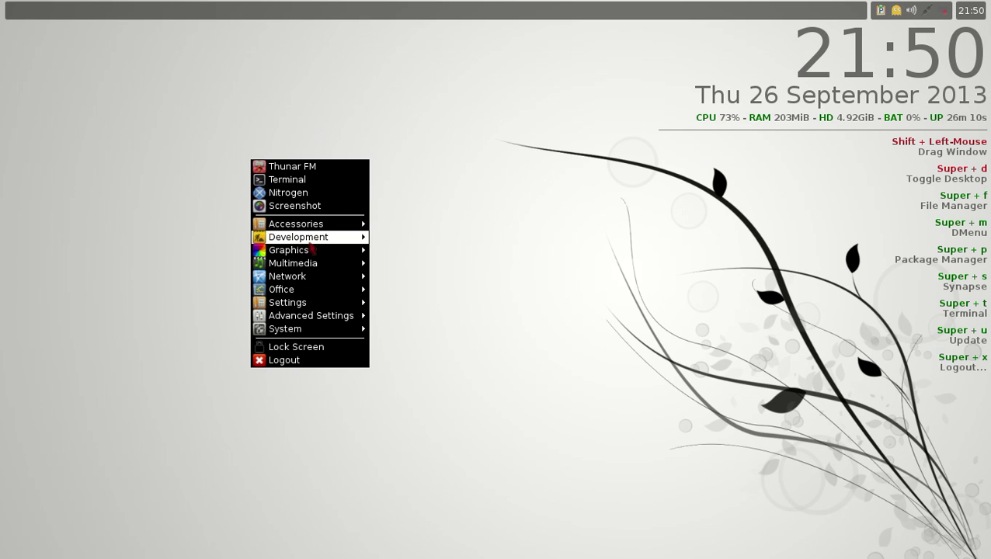
pyautogui.moveTo(311, 250)
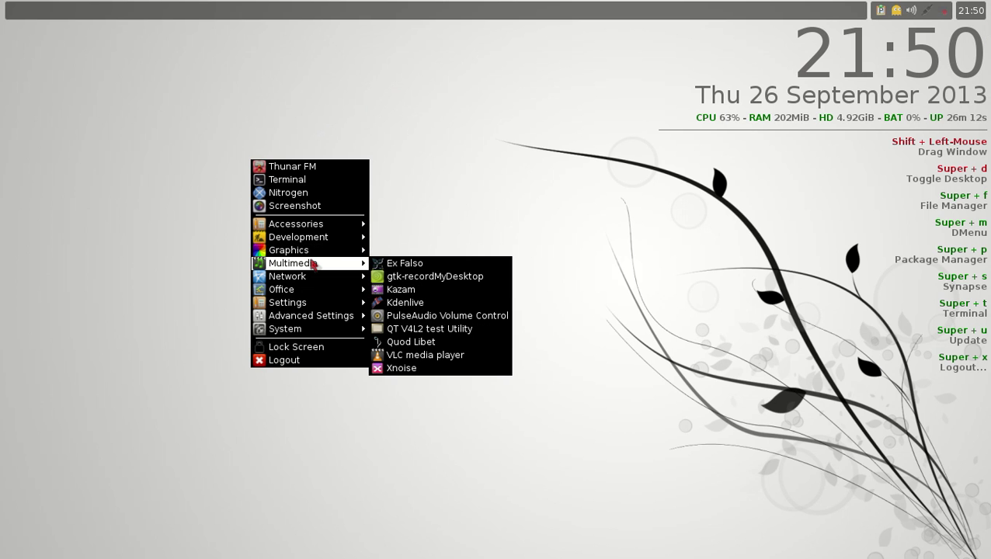
pyautogui.moveTo(316, 278)
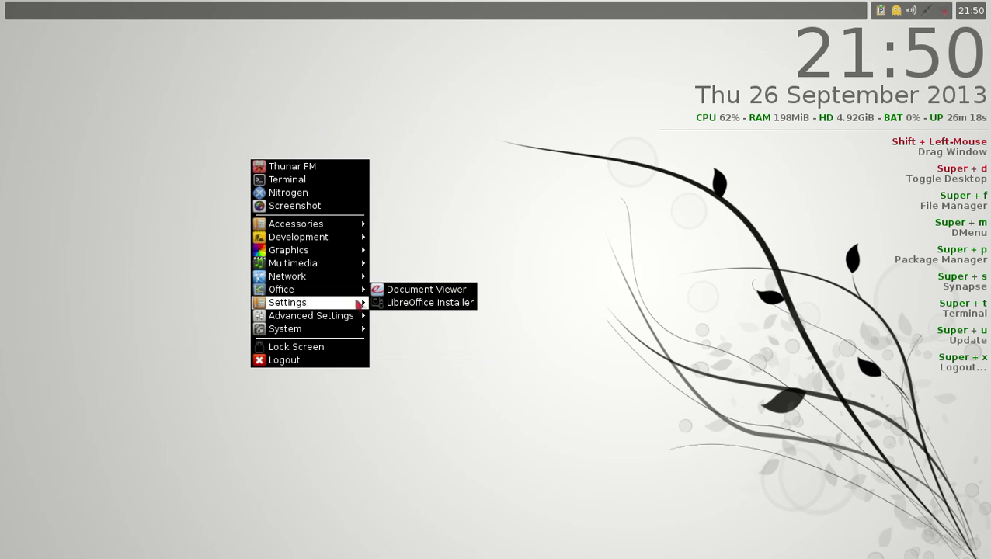
pyautogui.moveTo(355, 305)
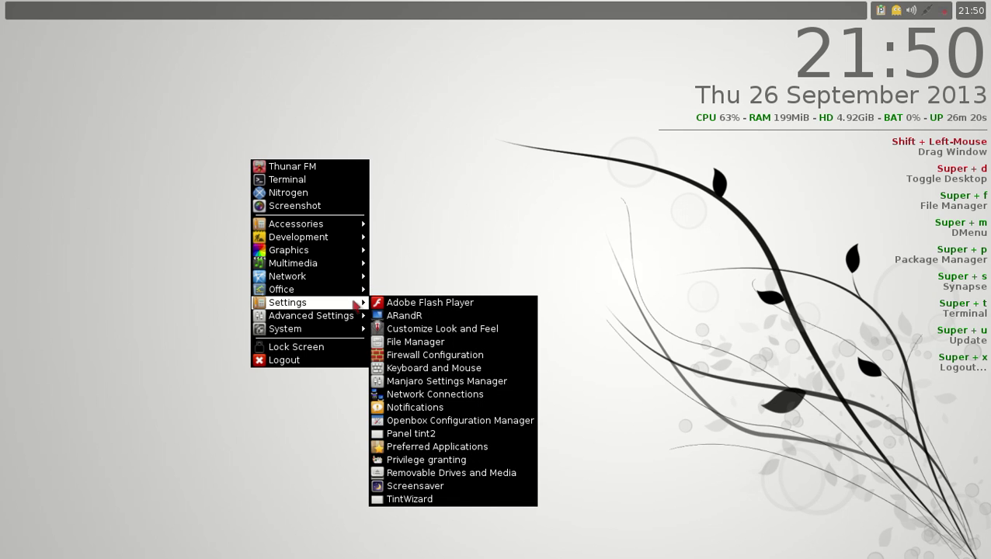
pyautogui.click(405, 328)
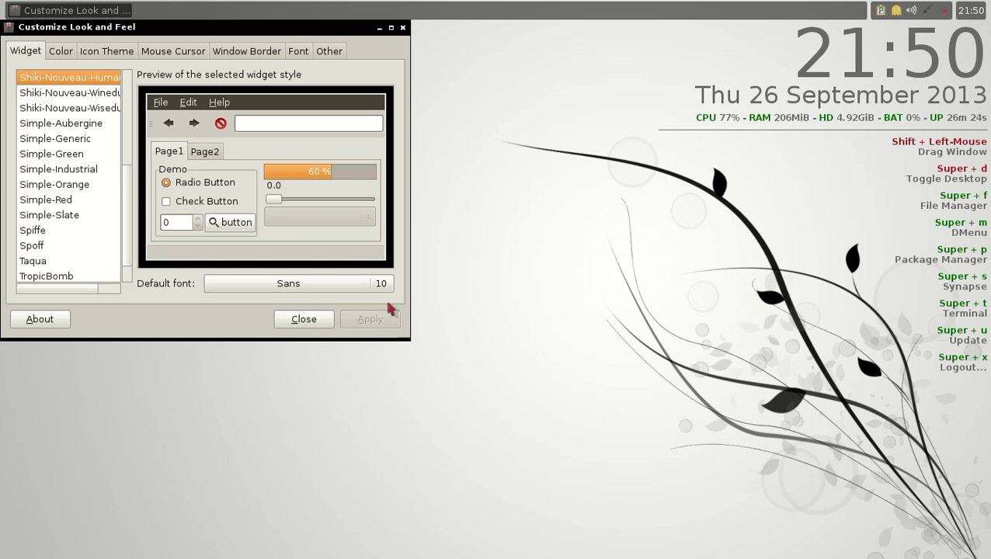
# - Preview the Shiki-Nouveau widget style directly below the selected one and look at the Color and Icon Theme settings
pyautogui.click(81, 93)
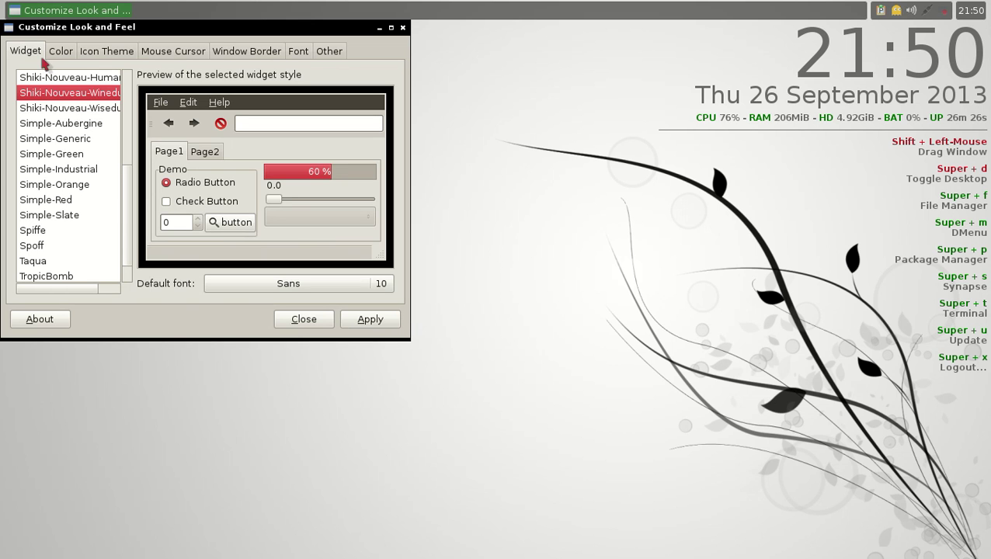
pyautogui.click(56, 52)
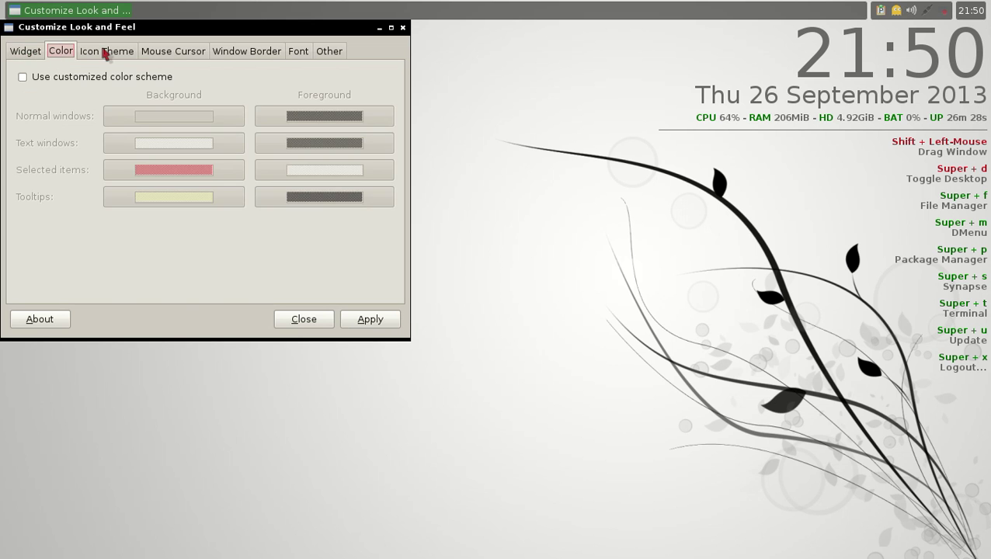
pyautogui.click(108, 52)
pyautogui.click(23, 52)
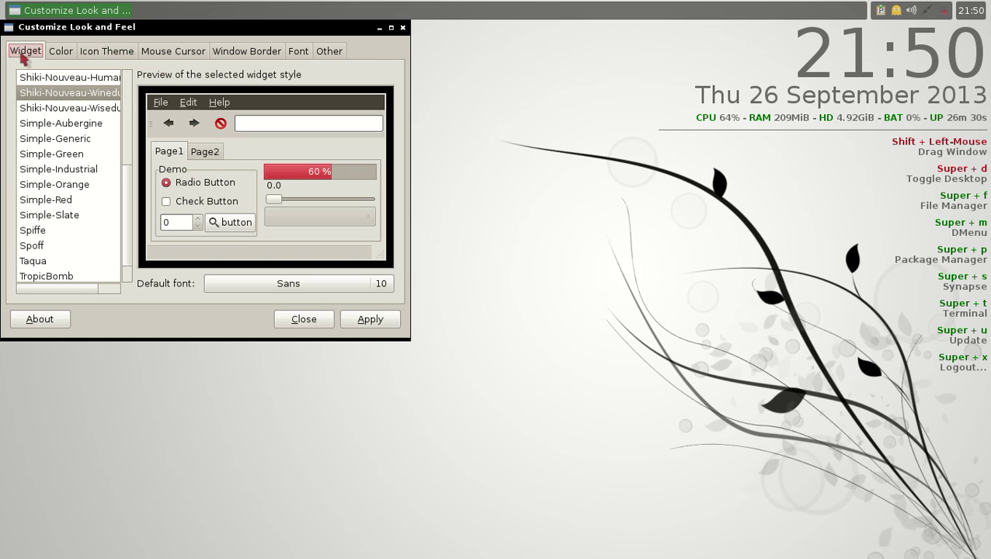
# - Apply the Shiki-Nouveau-Human widget style and close Customize Look and Feel
pyautogui.click(74, 81)
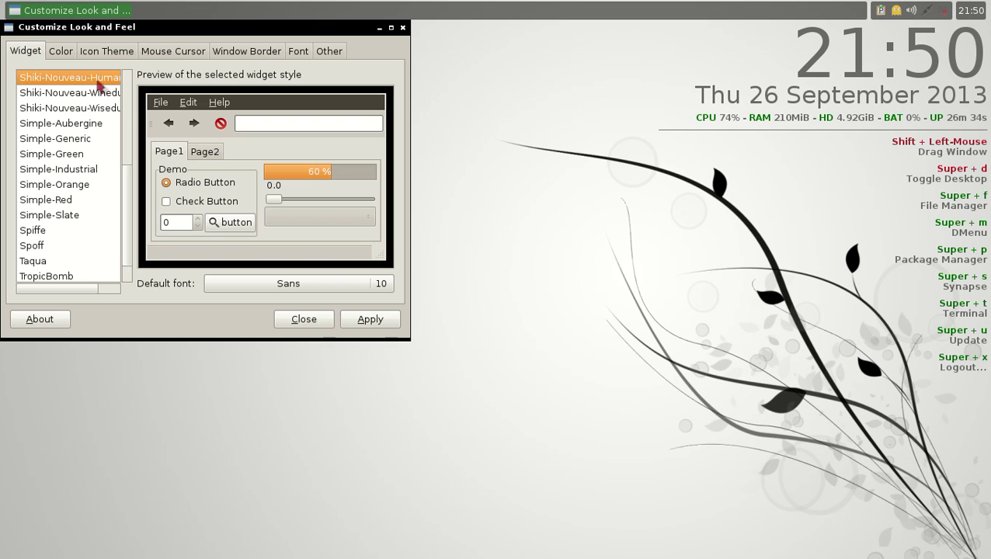
pyautogui.click(369, 319)
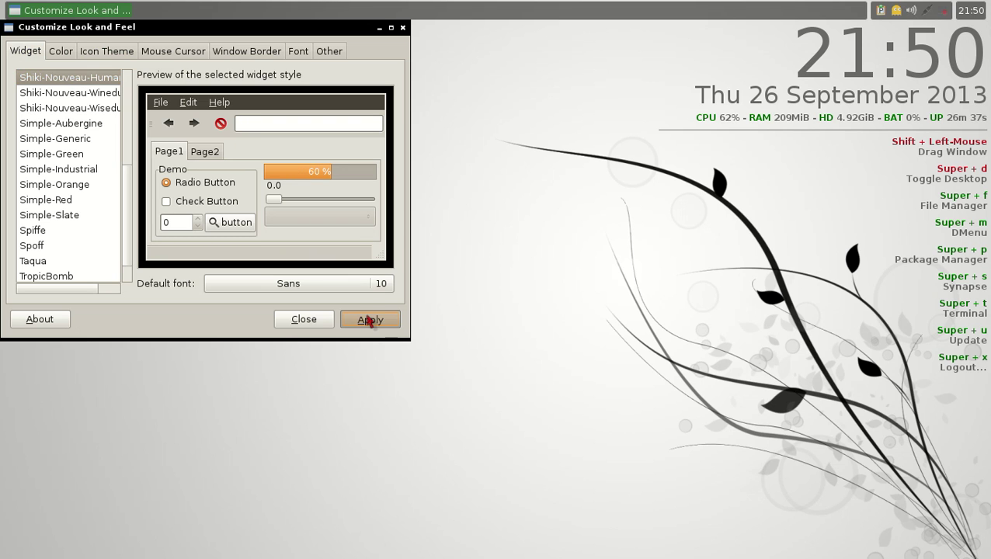
pyautogui.click(303, 319)
# - Look through the Settings and Advanced Settings applications, view the Conky RC configuration in Geany, and close the editor
pyautogui.rightClick(149, 181)
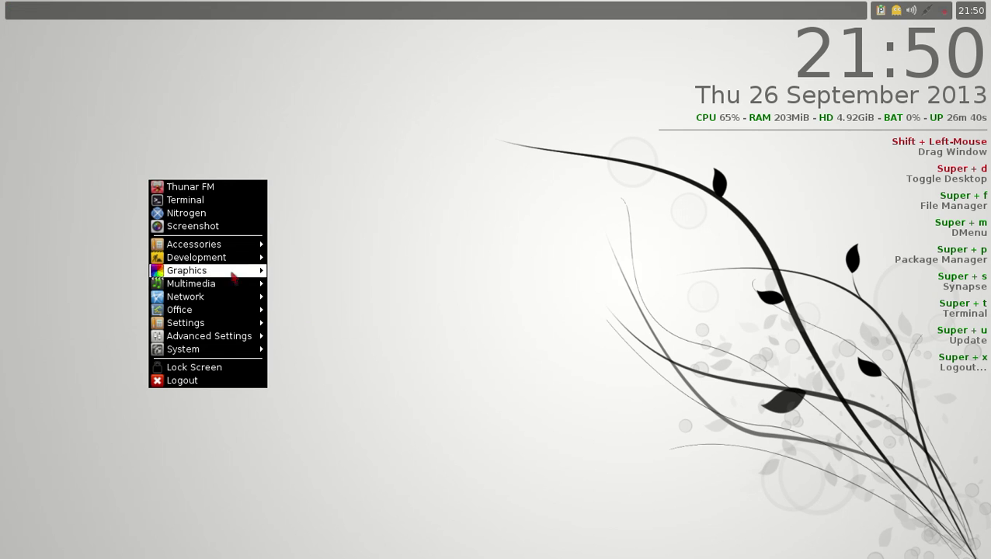
pyautogui.moveTo(230, 311)
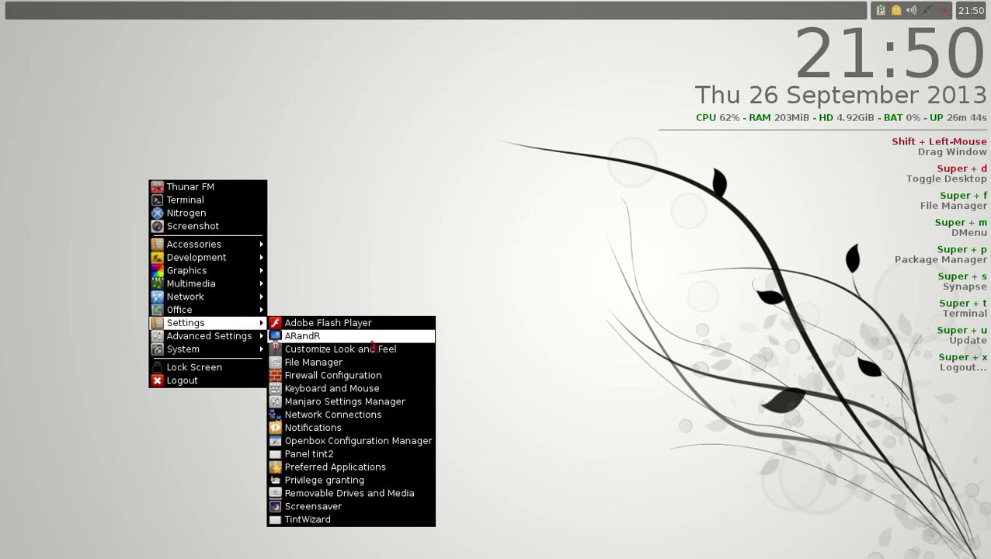
pyautogui.moveTo(251, 343)
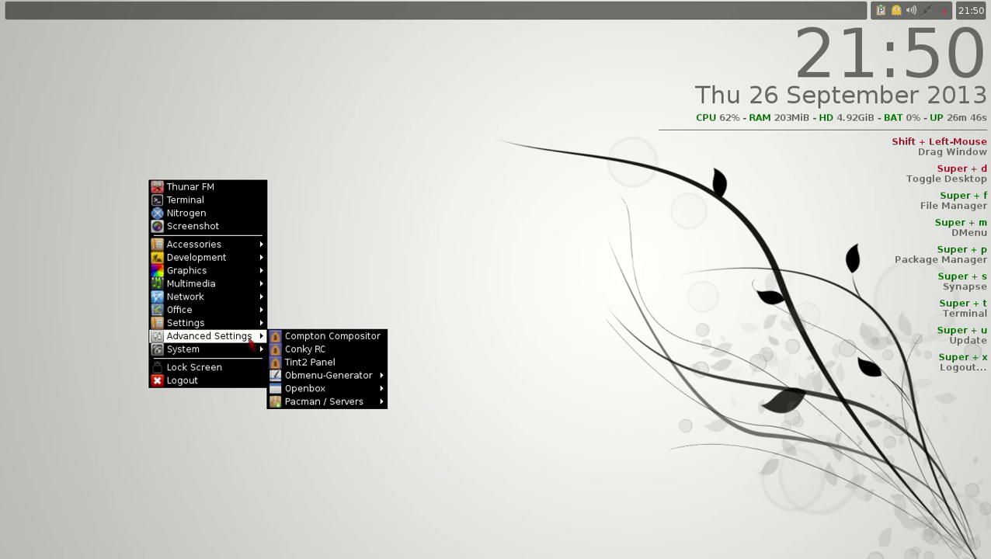
pyautogui.click(326, 352)
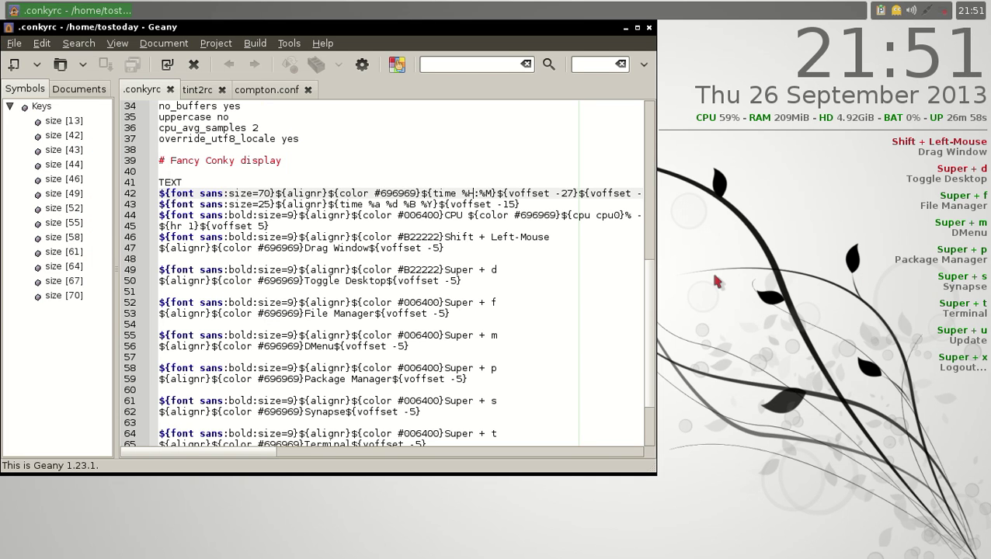
pyautogui.click(648, 33)
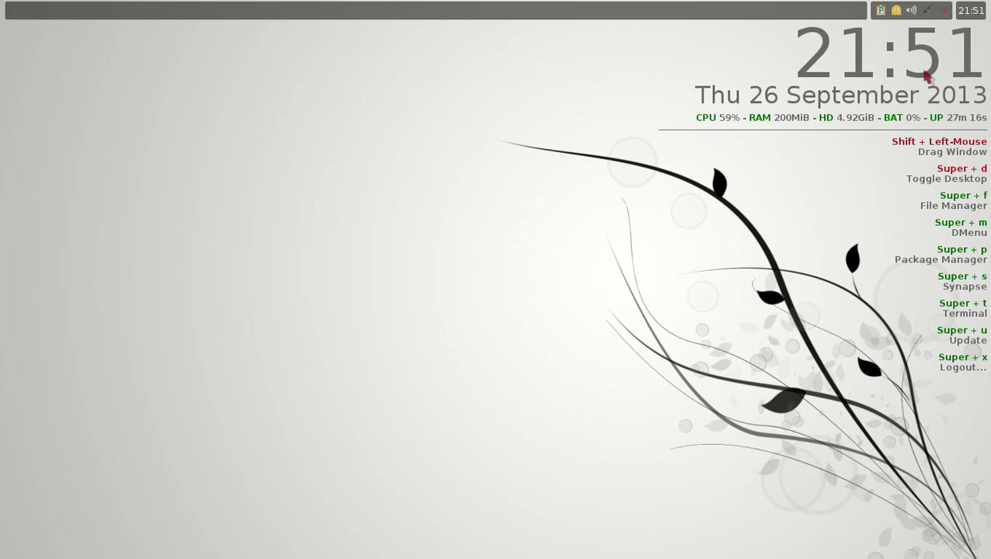
# - Open Add/Remove Software from the System applications and browse the list of available packages
pyautogui.rightClick(243, 94)
pyautogui.moveTo(292, 265)
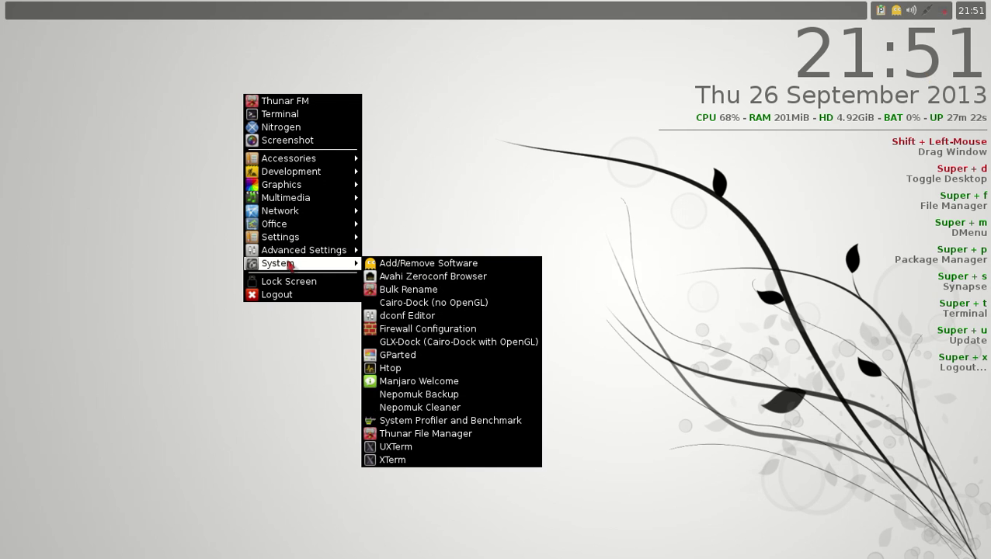
pyautogui.click(389, 267)
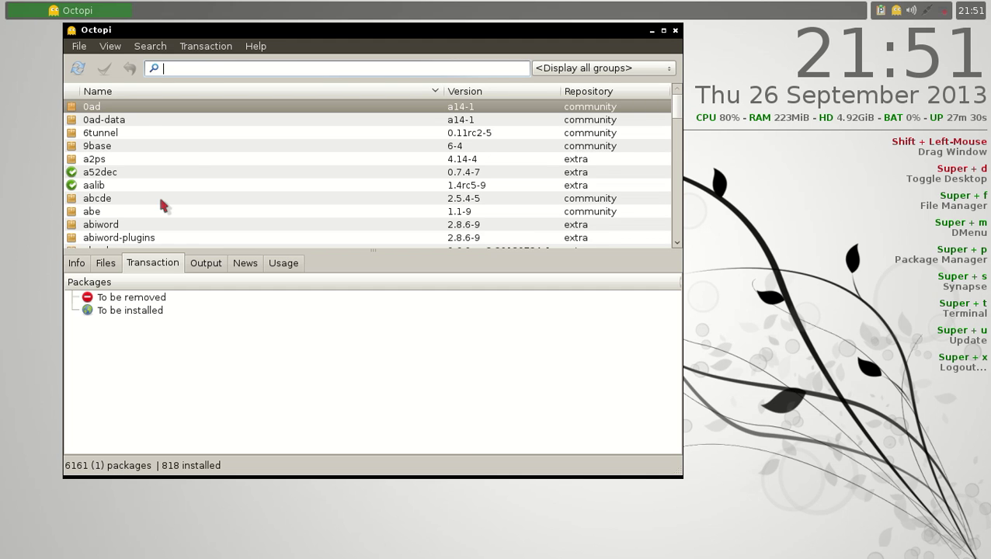
pyautogui.scroll(-15, 159, 198)
pyautogui.scroll(-5, 162, 205)
pyautogui.scroll(15, 162, 204)
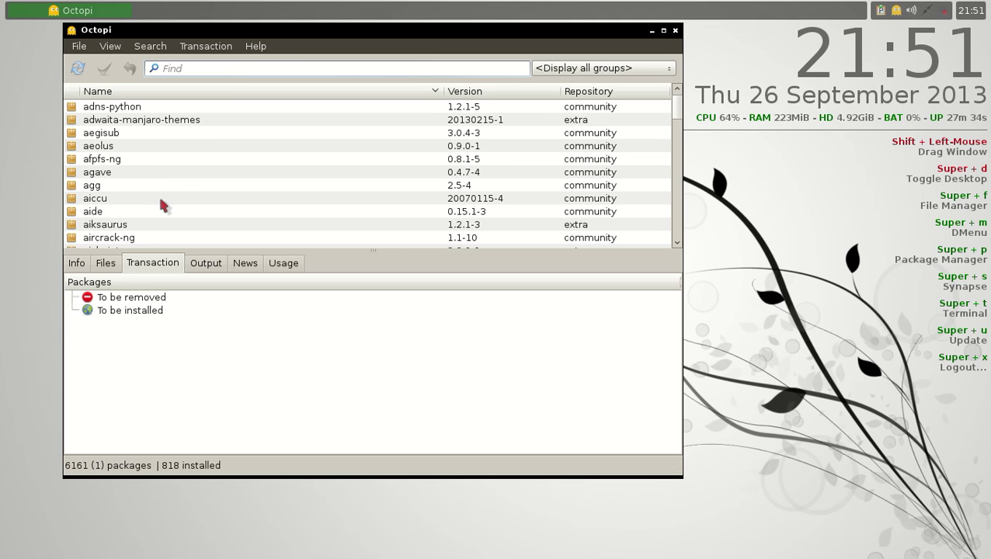
# - Search the packages for "skype" and mark the skype package for installation
pyautogui.click(230, 70)
pyautogui.write('skype')
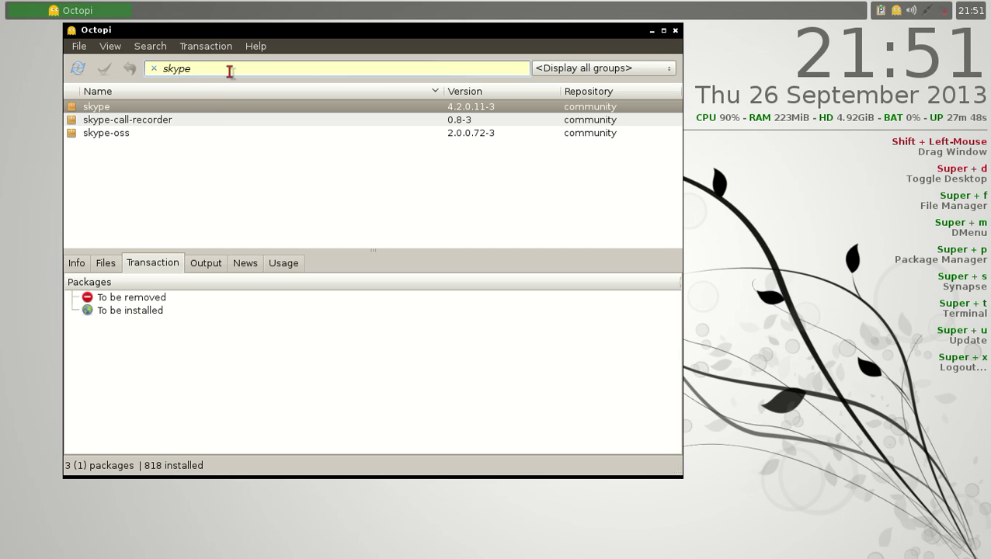
pyautogui.rightClick(201, 111)
pyautogui.click(221, 113)
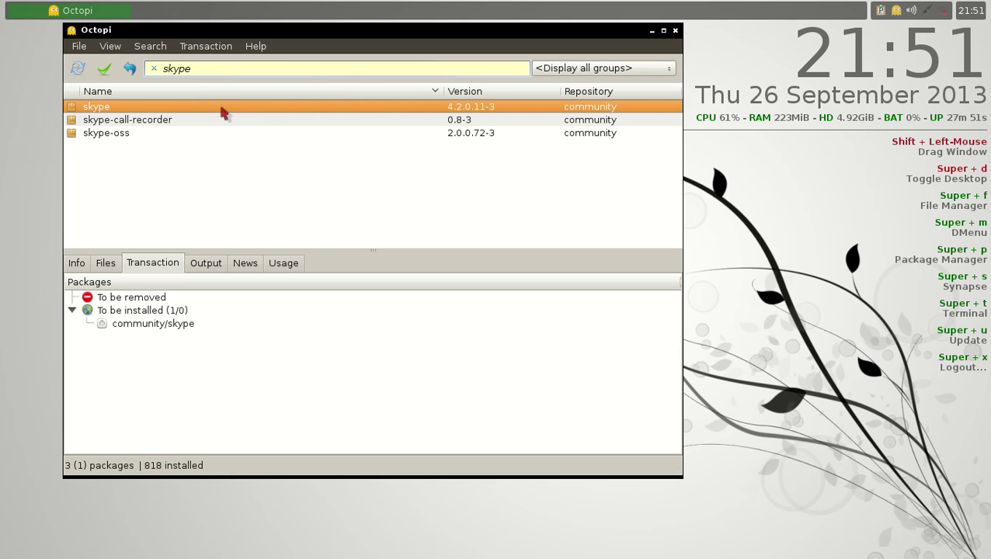
# - Commit the skype installation, confirm the download, and authorize it with the administrator's password
pyautogui.click(105, 70)
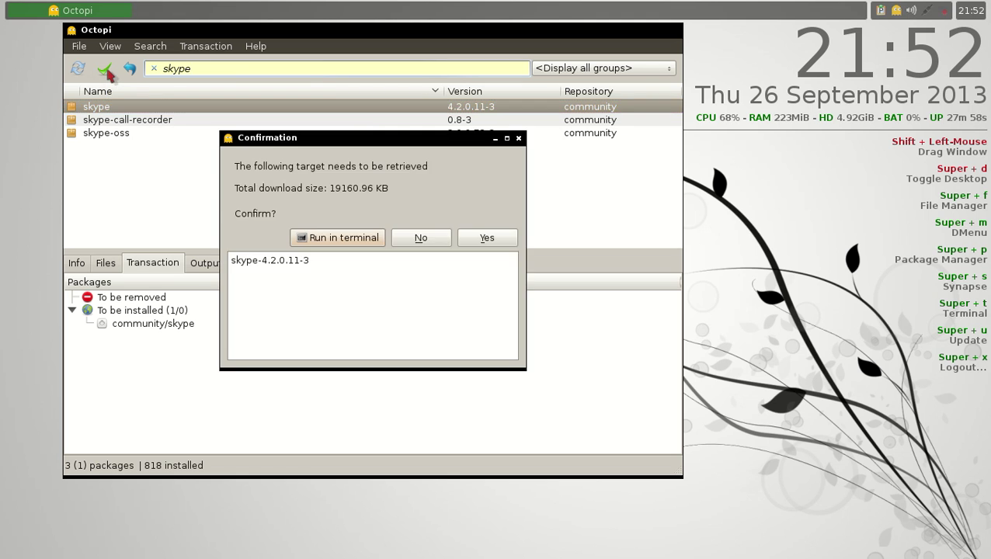
pyautogui.click(472, 238)
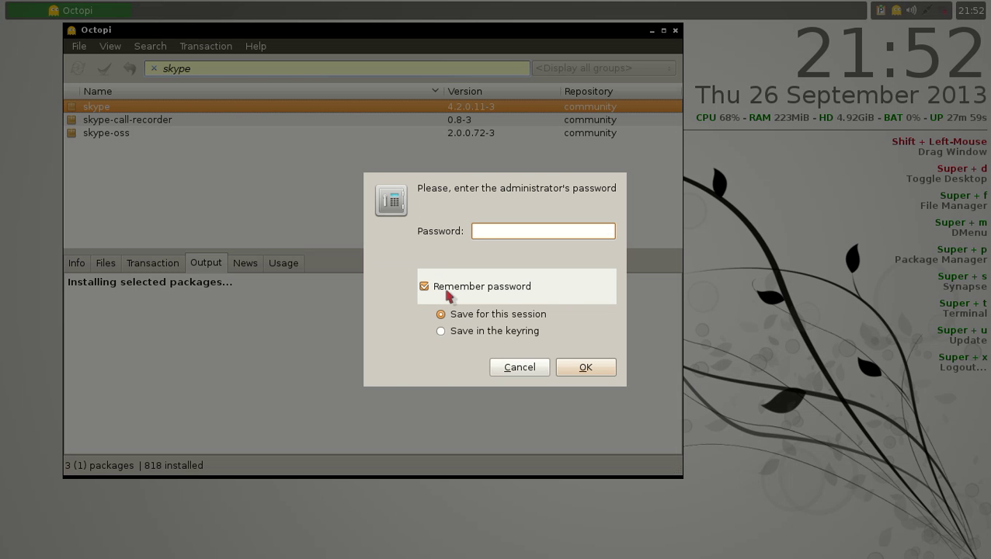
pyautogui.write('****')
pyautogui.press('Return')
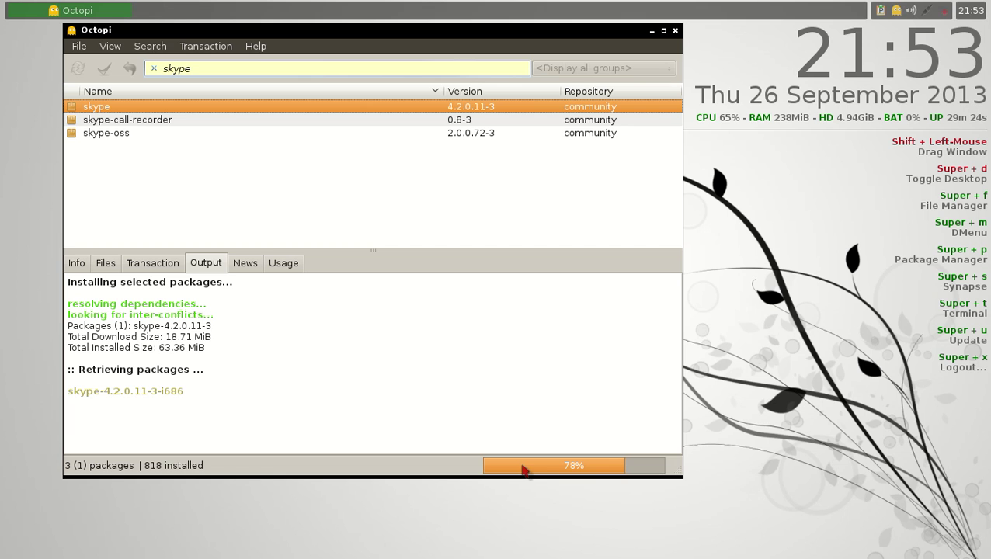
# - Launch GLX-Dock (Cairo-Dock with OpenGL) from the System applications while the package installs
pyautogui.click(747, 237)
pyautogui.rightClick(747, 237)
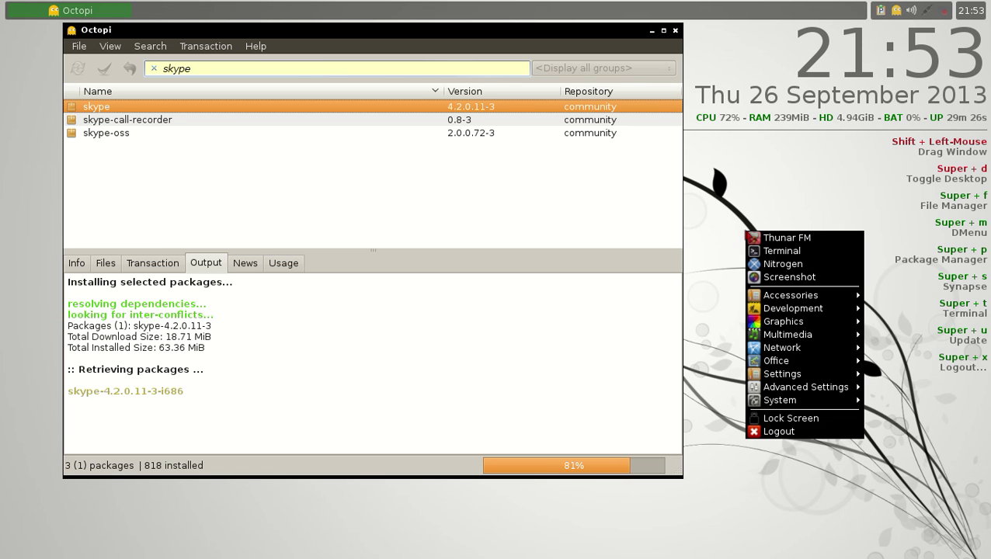
pyautogui.moveTo(805, 399)
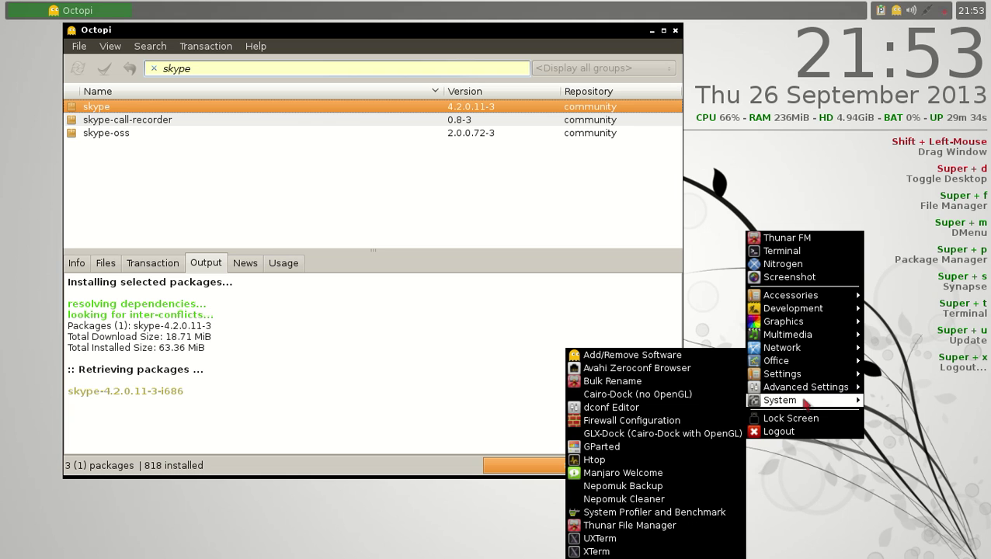
pyautogui.click(729, 436)
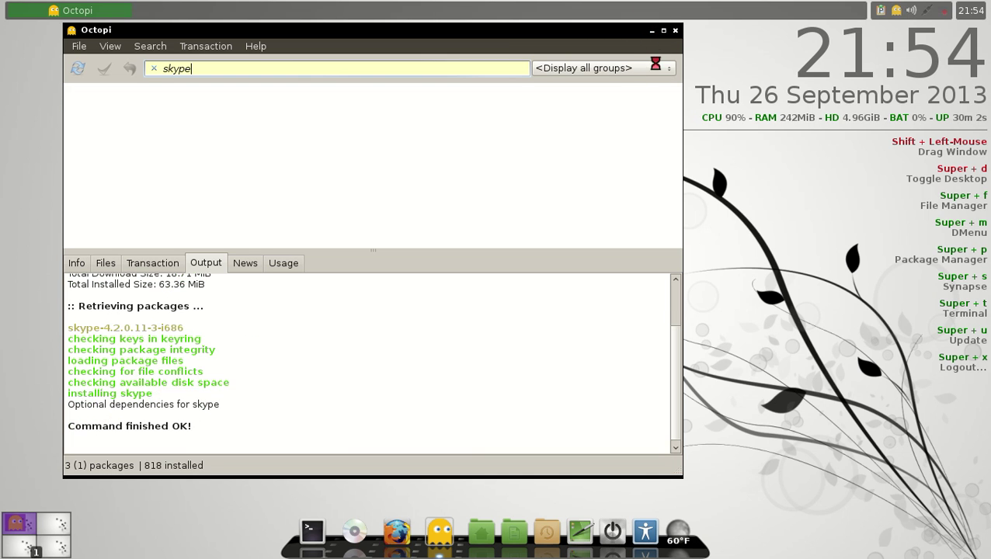
# - Close the Octopi package manager, and briefly view the desktop's application menu before dismissing it
pyautogui.click(675, 30)
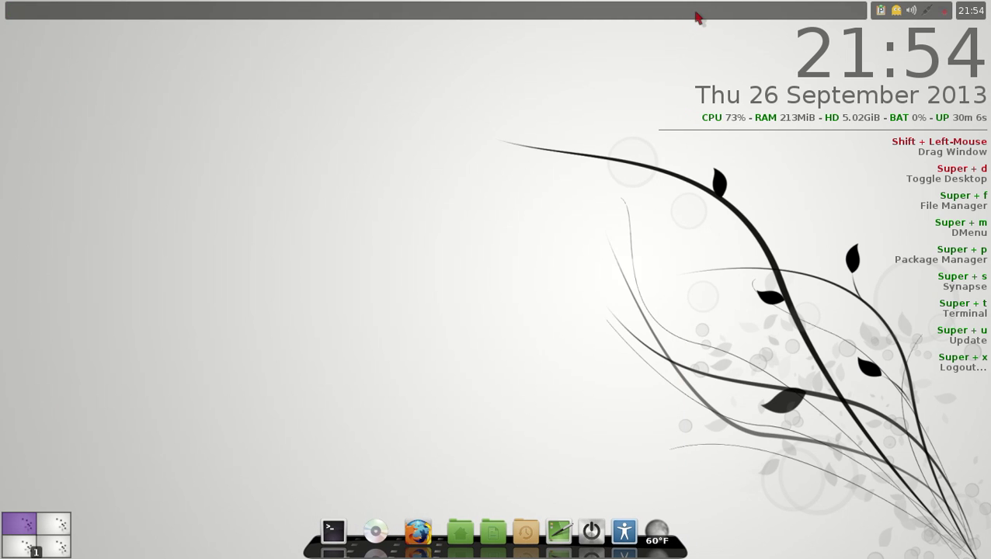
pyautogui.rightClick(696, 16)
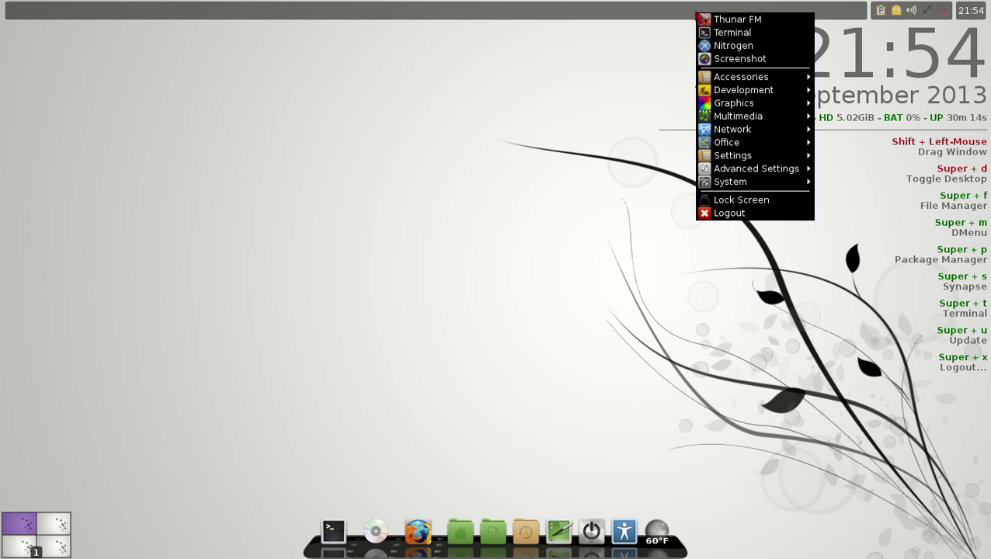
pyautogui.click(633, 83)
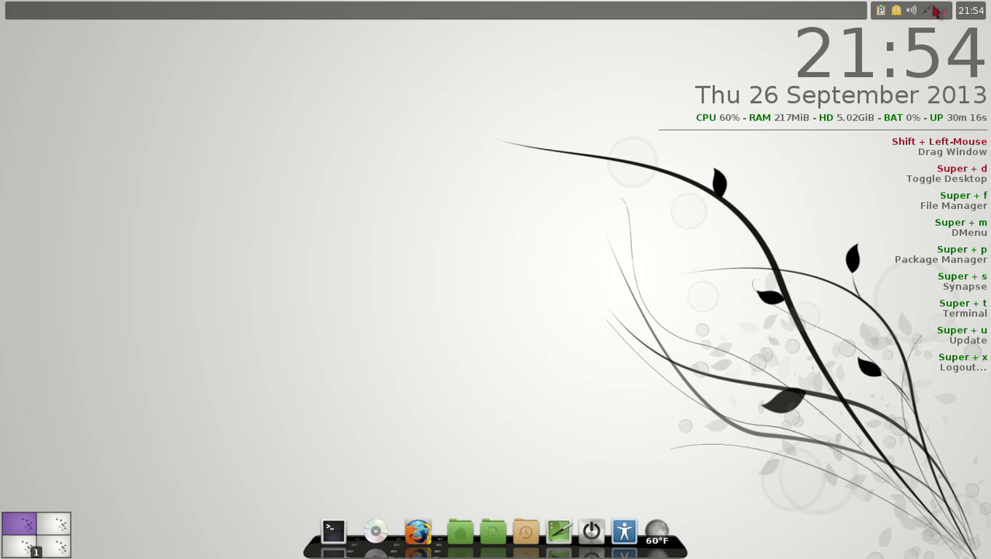